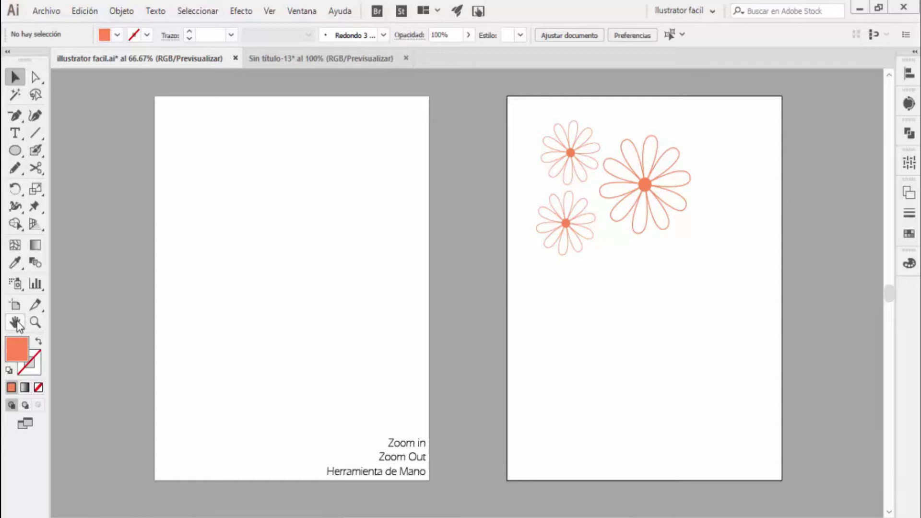
Pan the canvas with the Hand tool to centre the daisy artboard.
click(16, 322)
mouse_move(102, 293)
mouse_down()
mouse_move(273, 364)
mouse_move(434, 298)
mouse_move(226, 280)
mouse_up()
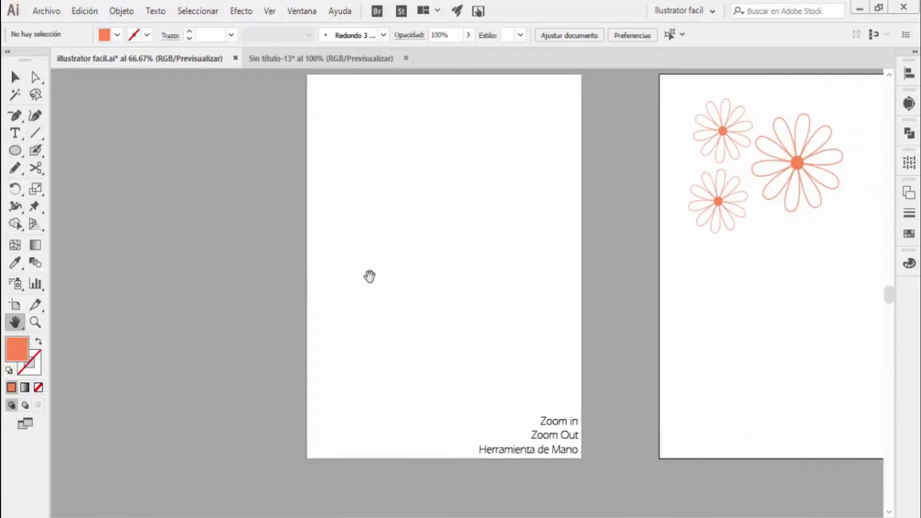
drag(369, 277, 265, 353)
mouse_move(452, 321)
mouse_down()
mouse_move(419, 331)
mouse_move(308, 277)
mouse_up()
mouse_move(397, 294)
mouse_down()
mouse_move(386, 273)
mouse_move(255, 354)
mouse_move(259, 278)
mouse_move(237, 277)
mouse_up()
Pan to the blank right artboard, then back to show the text and daisy artboards.
drag(394, 268, 244, 310)
drag(427, 290, 333, 220)
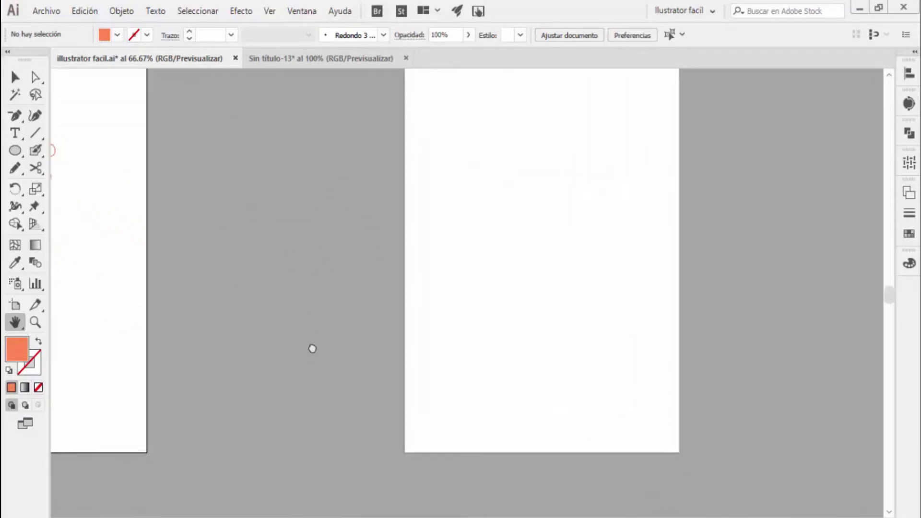
drag(313, 349, 321, 255)
mouse_move(279, 361)
mouse_down()
mouse_move(360, 325)
mouse_move(434, 435)
mouse_up()
drag(241, 289, 380, 380)
mouse_move(273, 296)
mouse_down()
mouse_move(377, 270)
mouse_move(367, 317)
mouse_up()
Zoom in on the tool-name text, then back out to see both artboards.
click(35, 321)
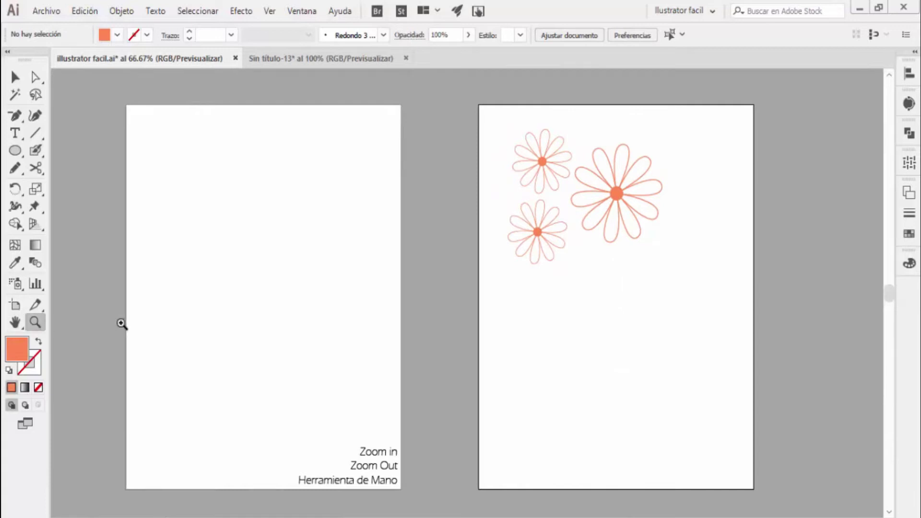
click(357, 457)
click(479, 326)
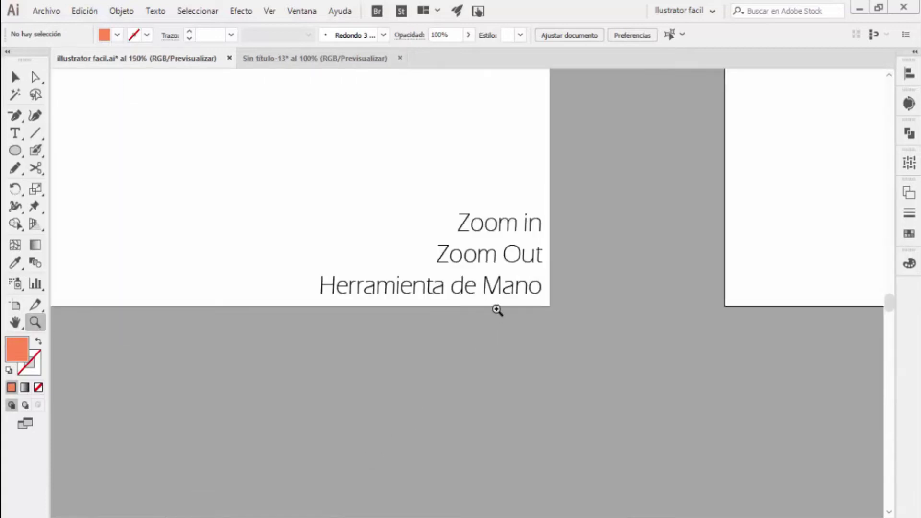
click(504, 249)
click(482, 271)
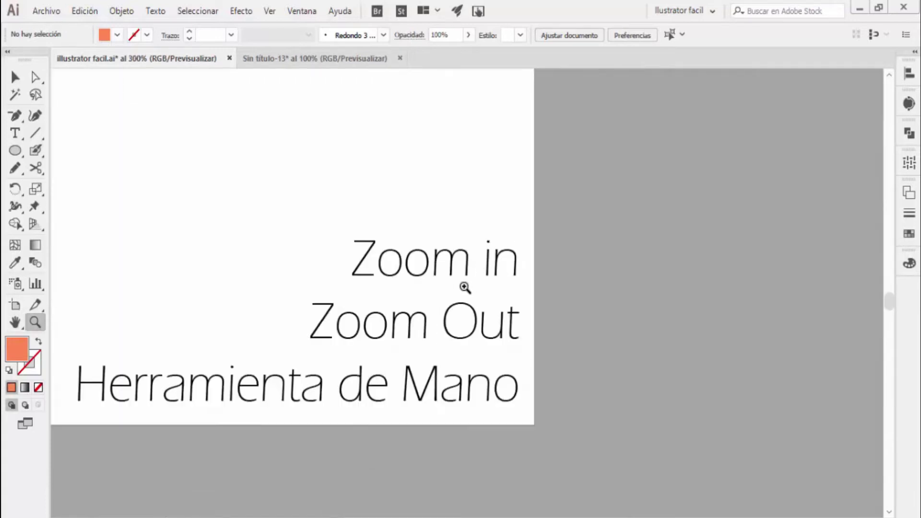
alt+click(461, 278)
alt+click(463, 285)
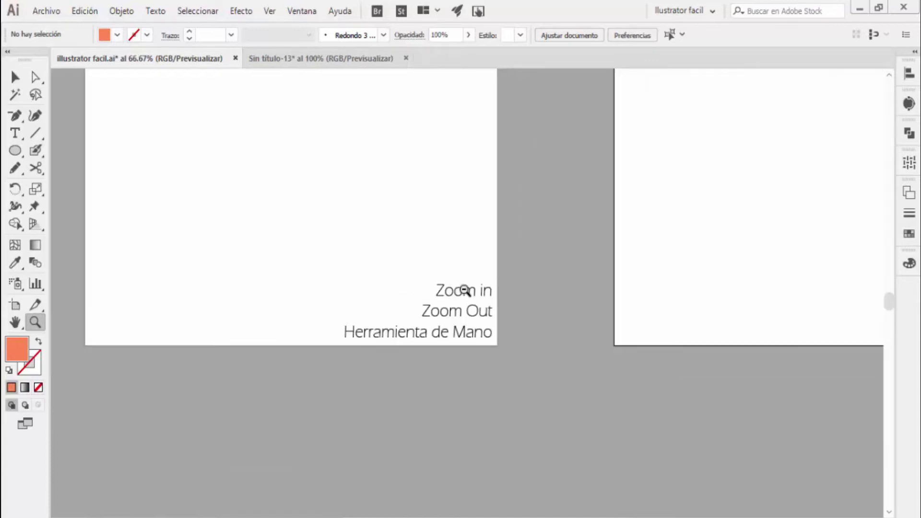
alt+click(501, 240)
click(581, 168)
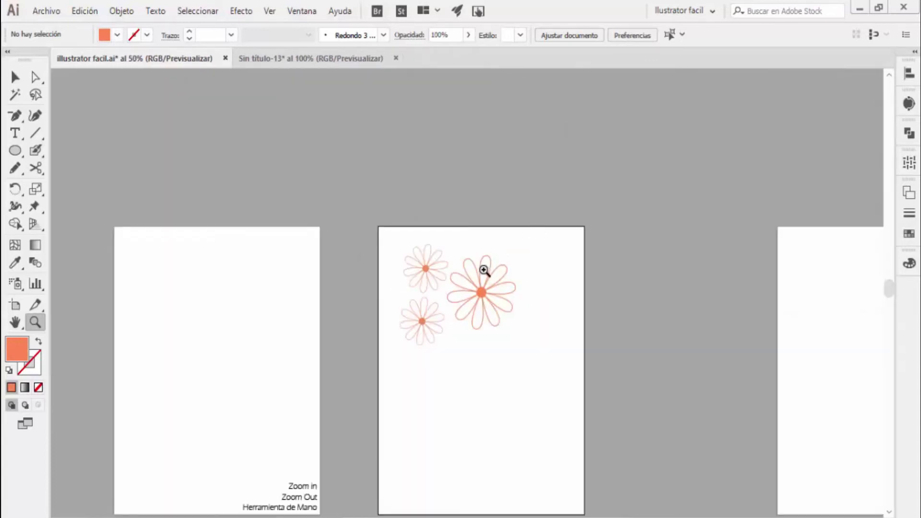
Zoom in and out on the orange daisies, ending close up at 200%.
click(484, 271)
click(448, 323)
click(448, 304)
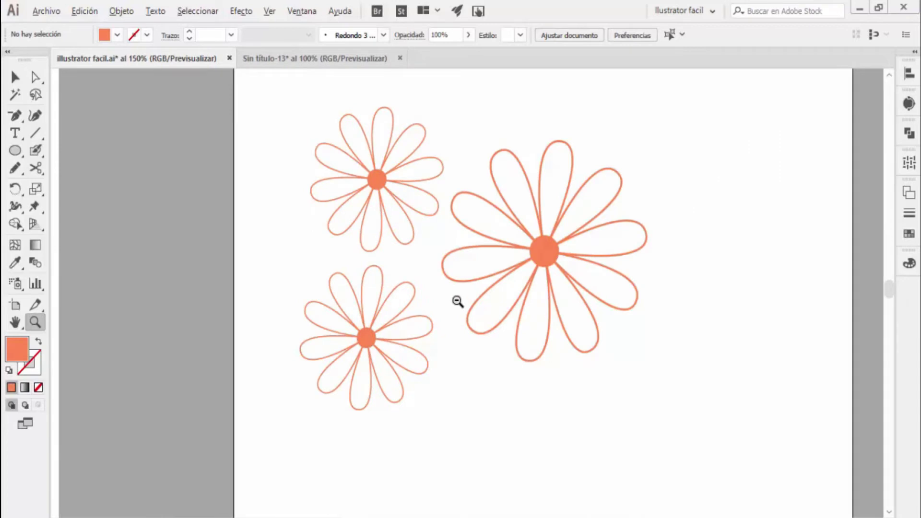
alt+click(458, 301)
alt+click(462, 298)
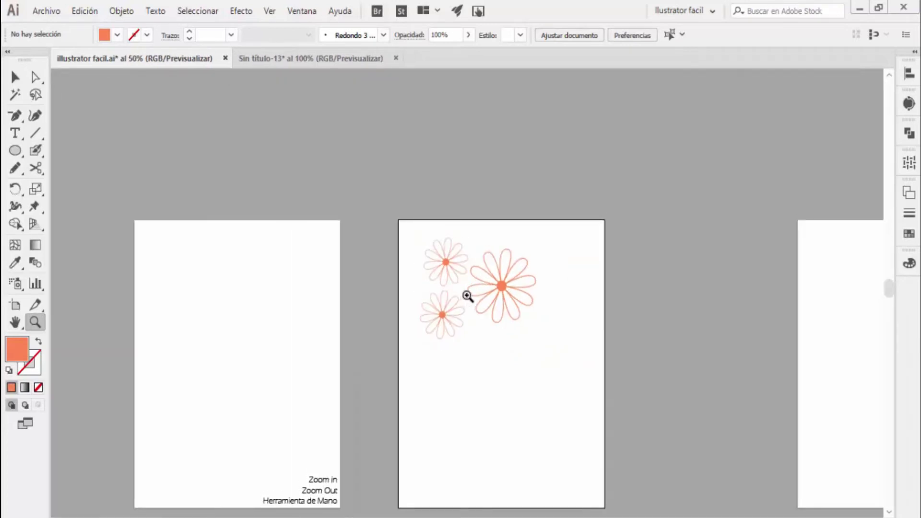
click(468, 296)
click(468, 295)
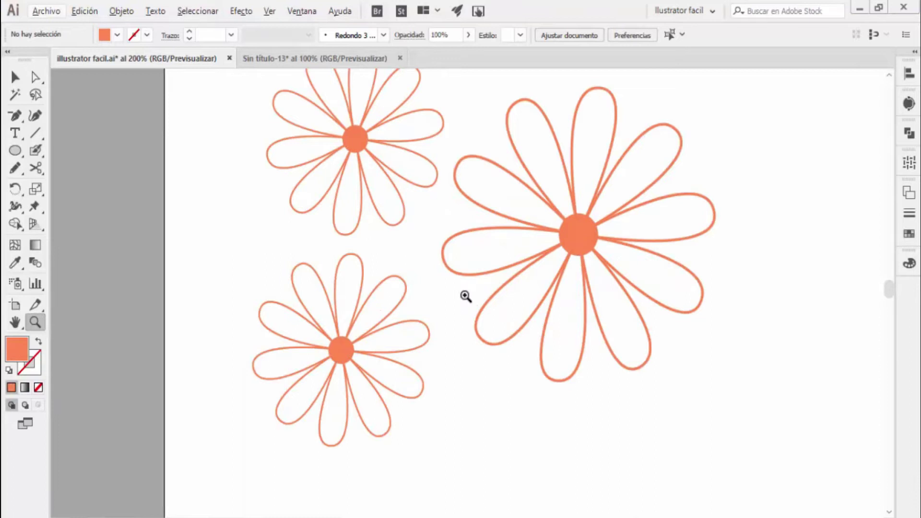
Alt-click with the Zoom tool to zoom out to 33.33%, showing all artboards.
key(alt)
alt+click(464, 295)
alt+click(464, 295)
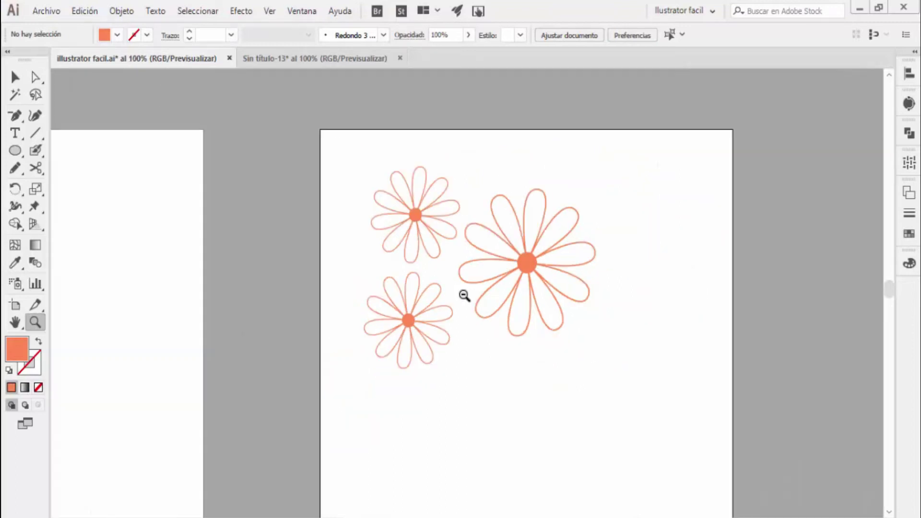
alt+click(462, 296)
alt+click(462, 297)
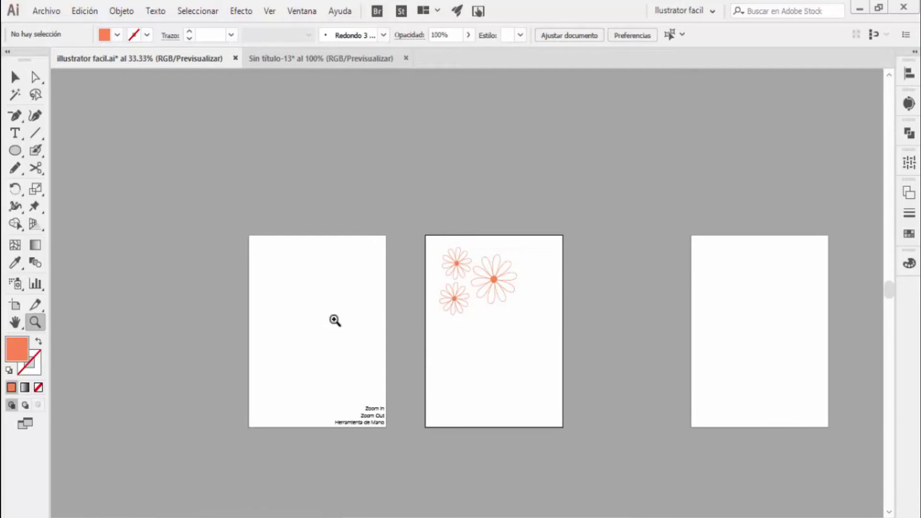
Zoom back in to 66.67% on the text artboard beside the daisies.
click(323, 315)
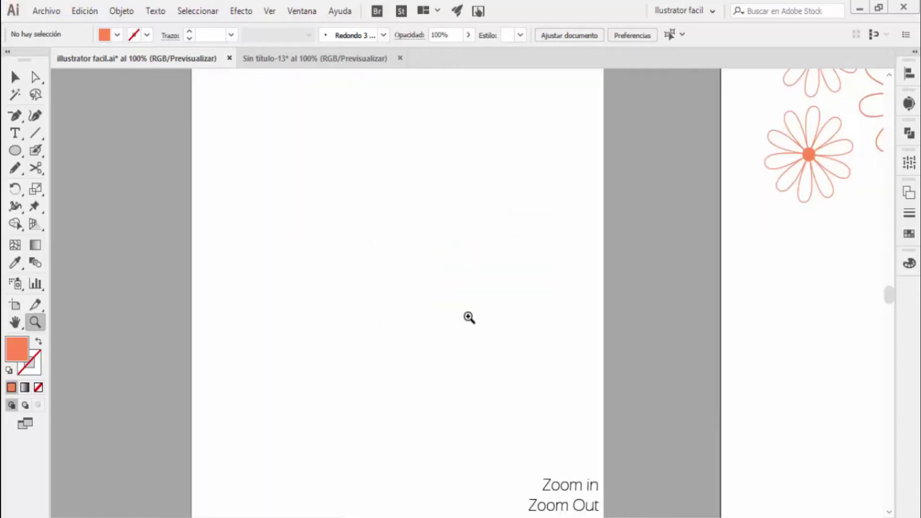
alt+click(471, 317)
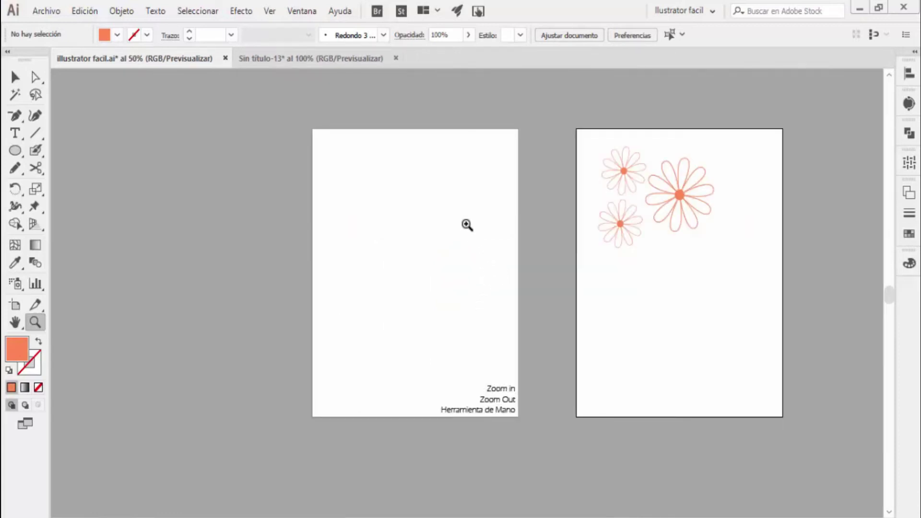
click(450, 272)
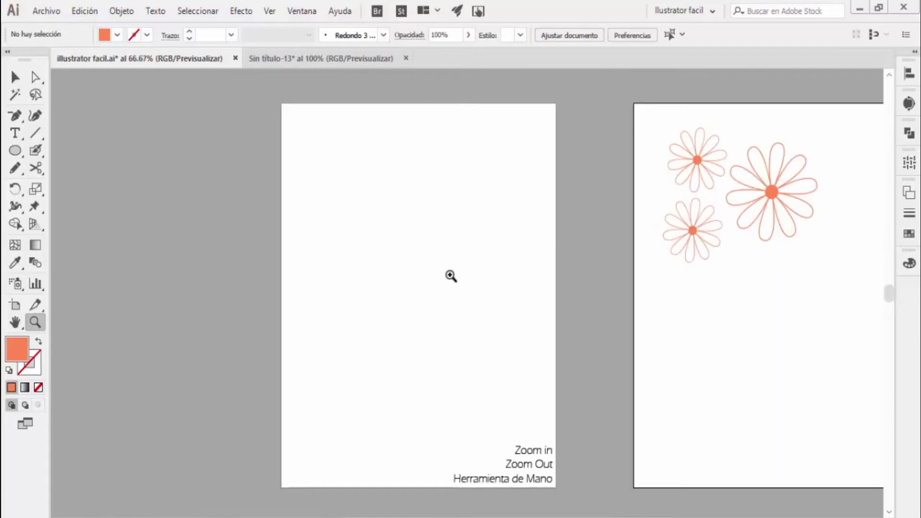
click(444, 280)
click(15, 322)
Pan up to the tool-name text and zoom out step by step with Ctrl -.
mouse_move(205, 345)
mouse_down()
mouse_move(171, 275)
mouse_move(167, 224)
mouse_up()
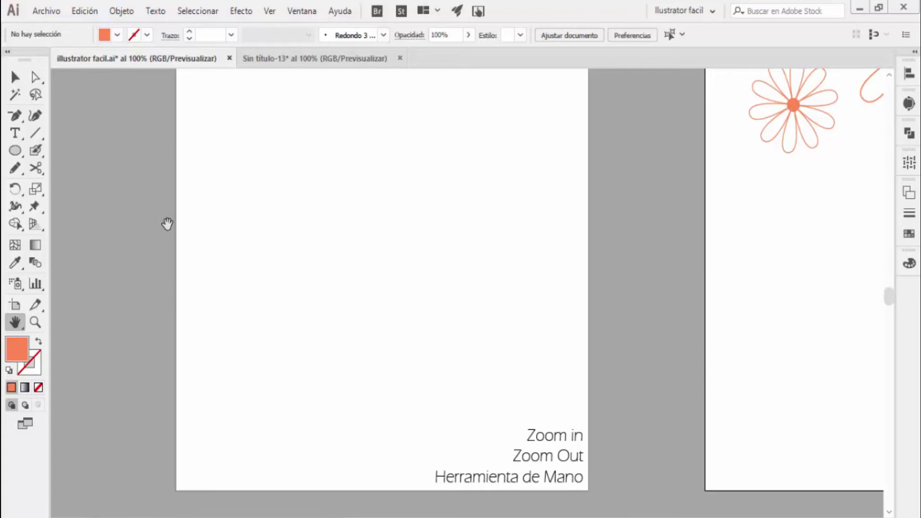
key(ctrl+minus)
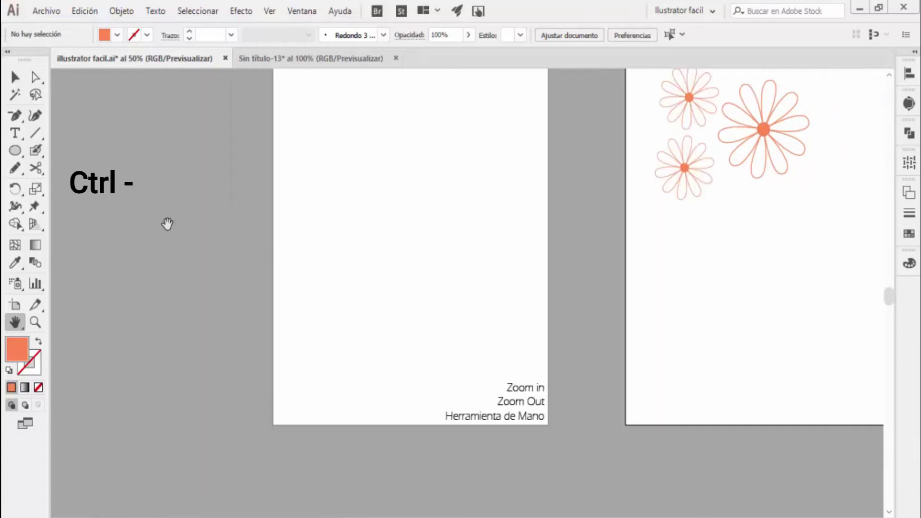
key(ctrl+minus)
key(ctrl+minus)
key(ctrl+minus)
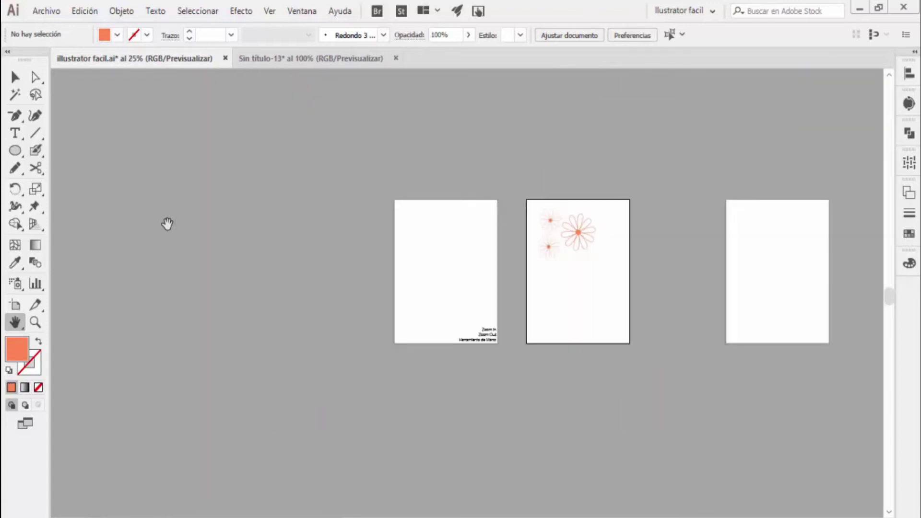
key(ctrl+minus)
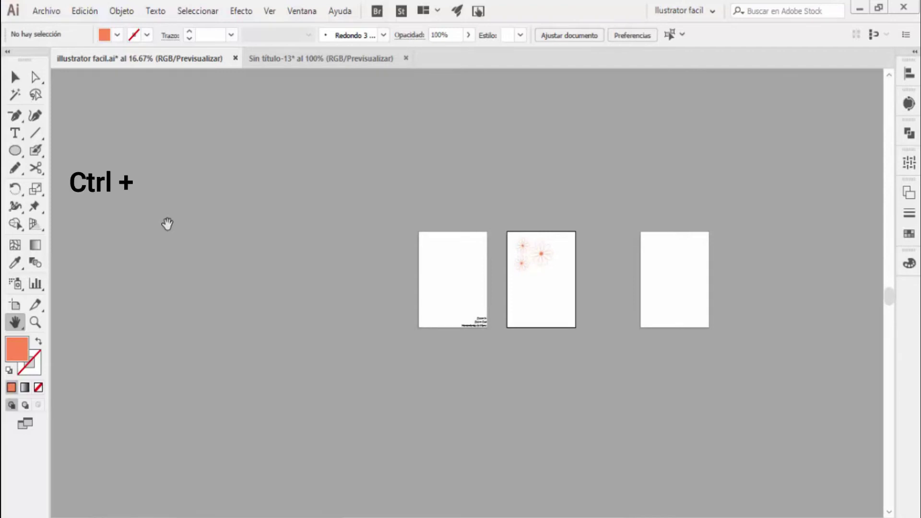
Zoom in to 100% with Ctrl +, then out to 12.5% showing all three artboards.
key(ctrl+plus)
key(ctrl+plus)
key(ctrl+plus)
key(ctrl+plus)
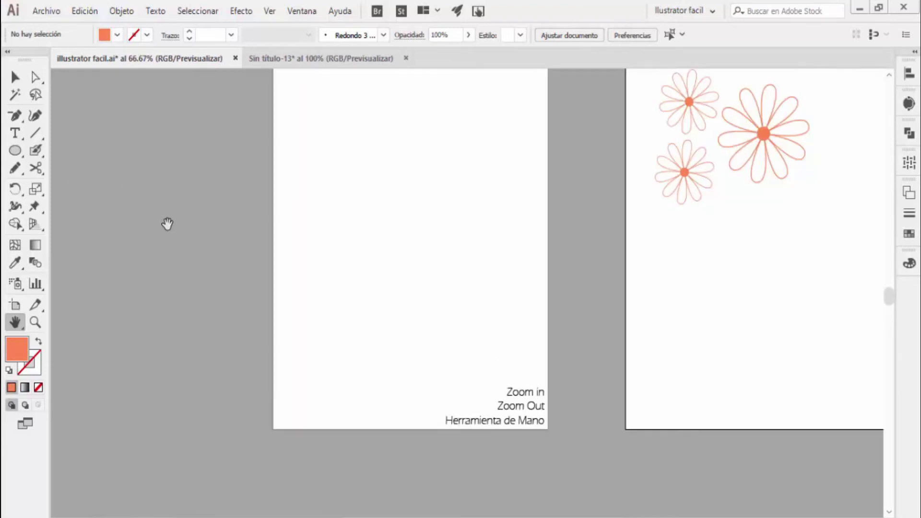
key(ctrl+plus)
key(ctrl+minus)
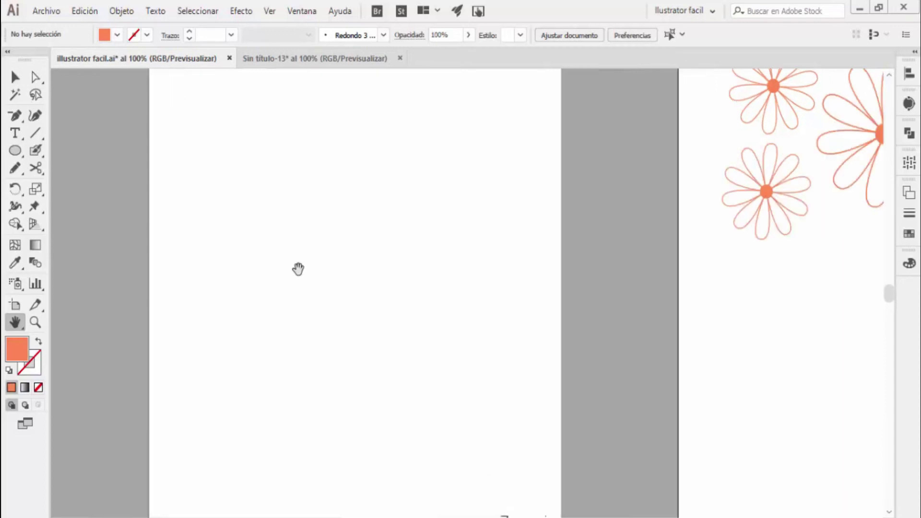
key(ctrl+minus)
key(ctrl+minus)
key(ctrl+minus)
key(ctrl+minus)
Deselect the artwork, zoom in to 25% and pan the three artboards to the window centre.
drag(395, 344, 364, 203)
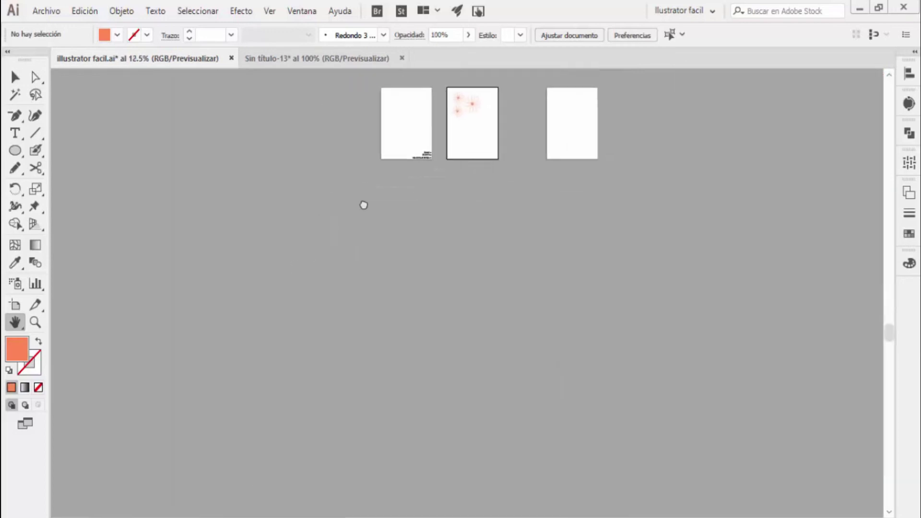
mouse_move(358, 283)
mouse_down()
mouse_move(372, 343)
mouse_move(361, 283)
mouse_up()
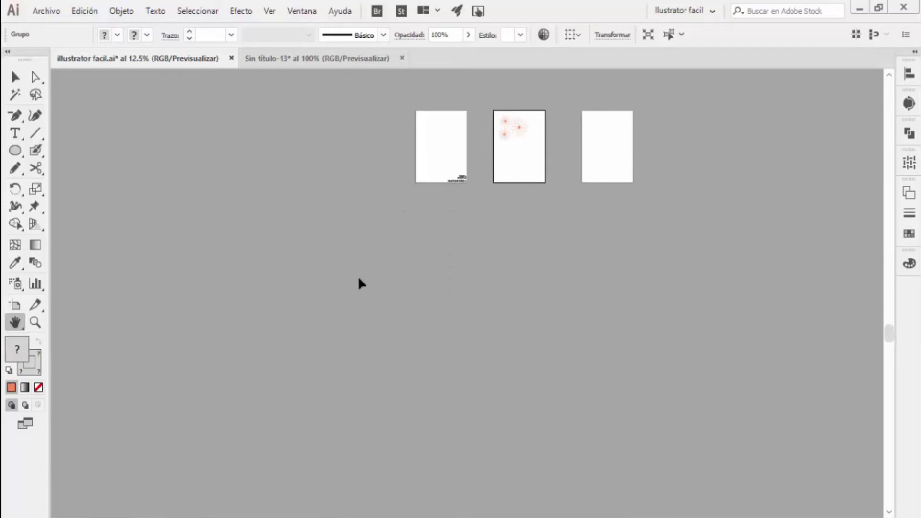
click(359, 281)
drag(378, 249, 370, 350)
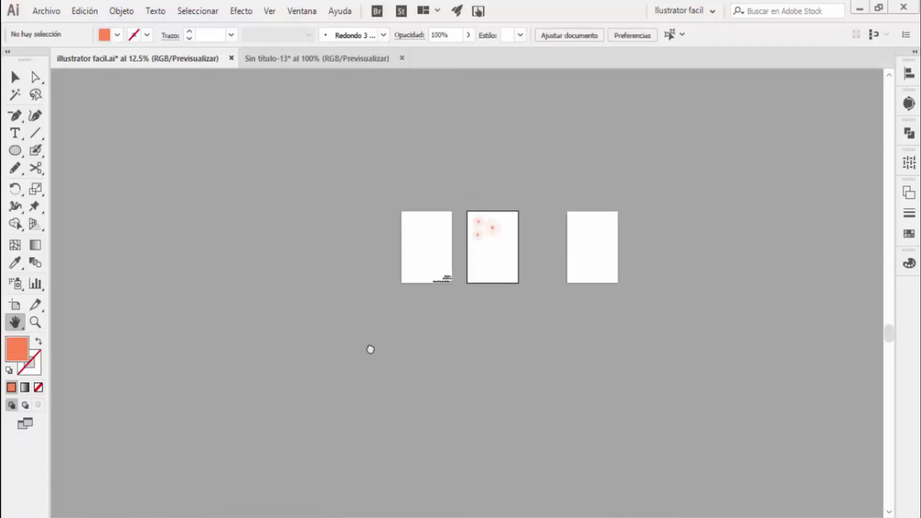
key(ctrl+plus)
scroll(448, 304, up, 3)
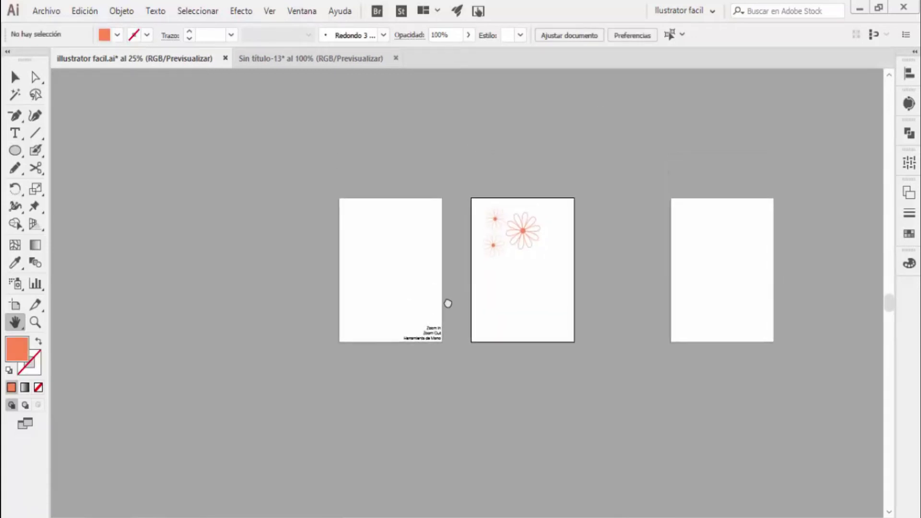
drag(355, 305, 339, 282)
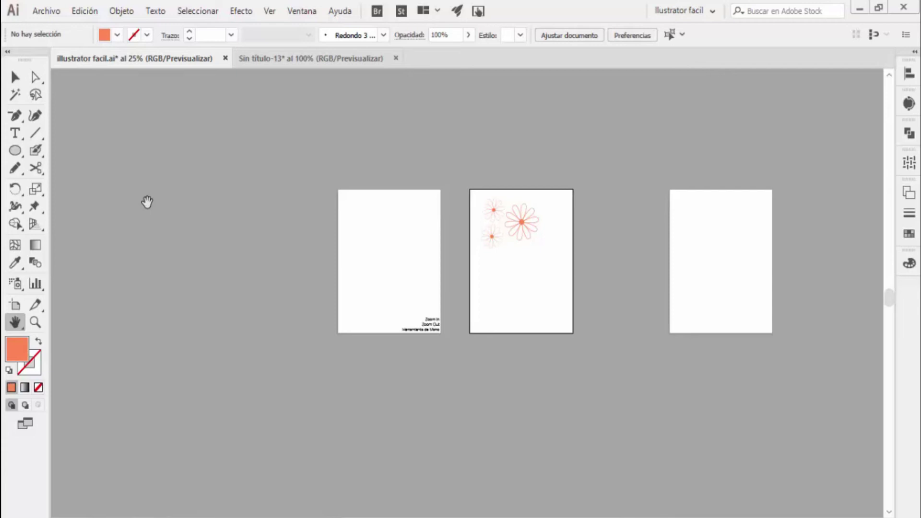
Make the text artboard active, view it at actual size, then zoom back out.
click(15, 77)
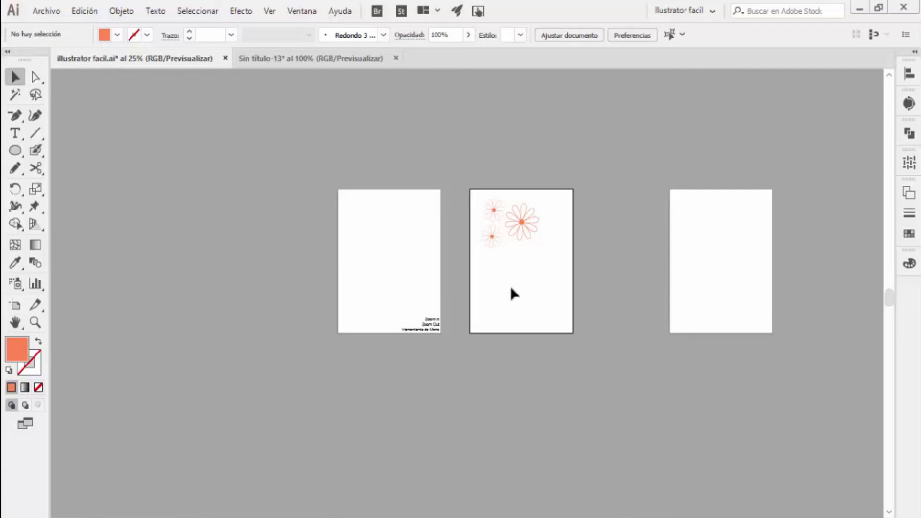
click(424, 285)
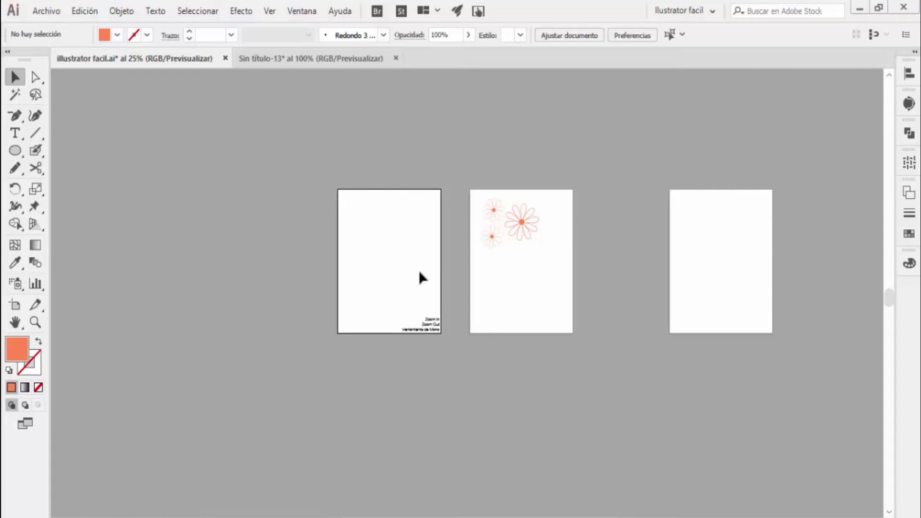
key(ctrl+1)
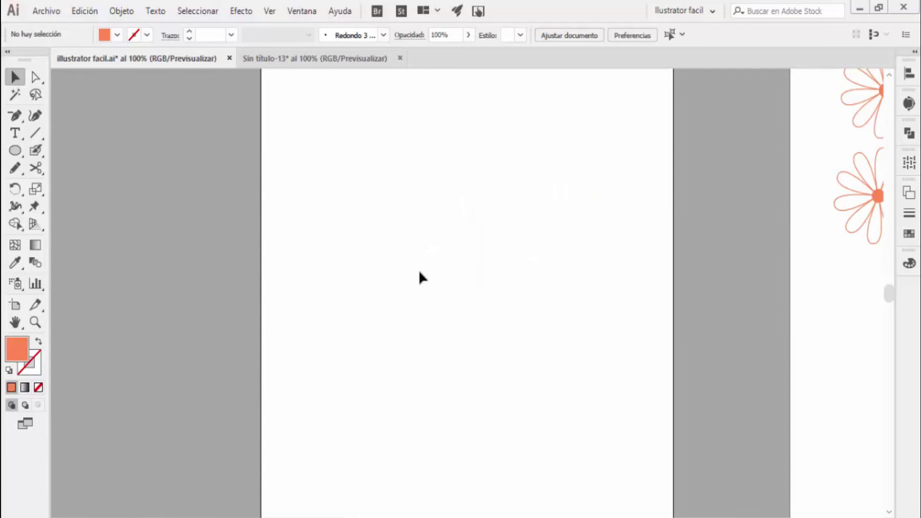
key(ctrl+minus)
key(ctrl+minus)
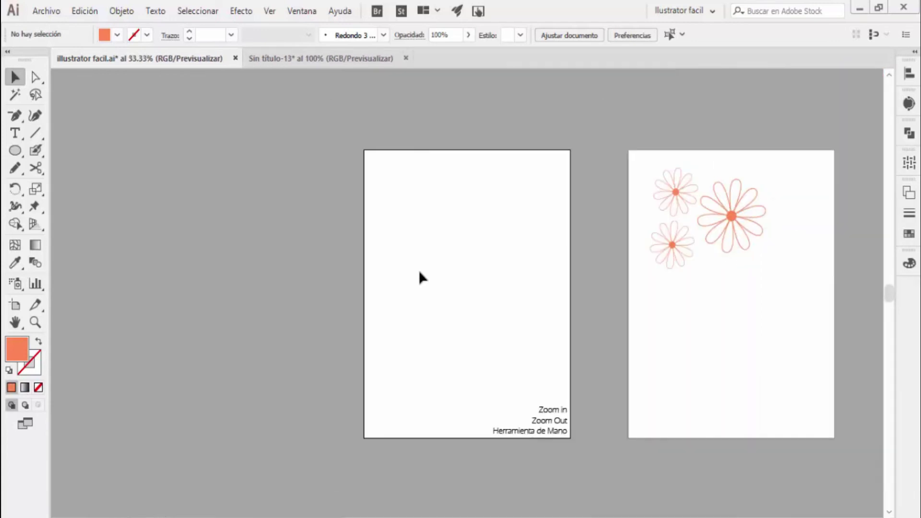
key(ctrl+minus)
key(ctrl+minus)
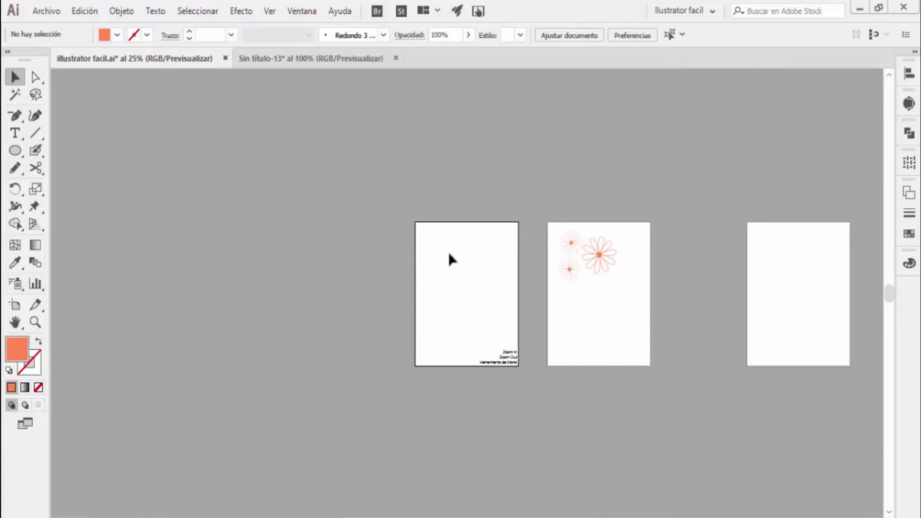
View the daisy artboard at actual size, zoom out one step and pan the artboards right.
click(581, 319)
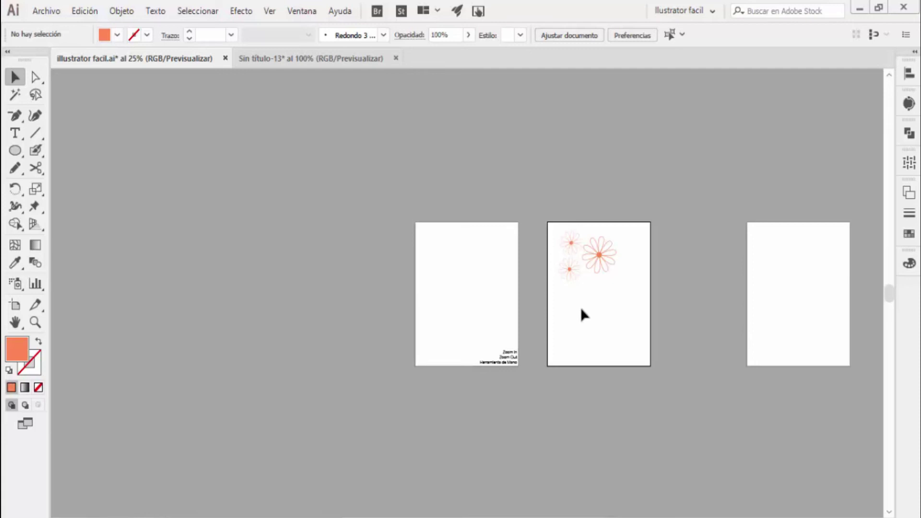
key(ctrl+1)
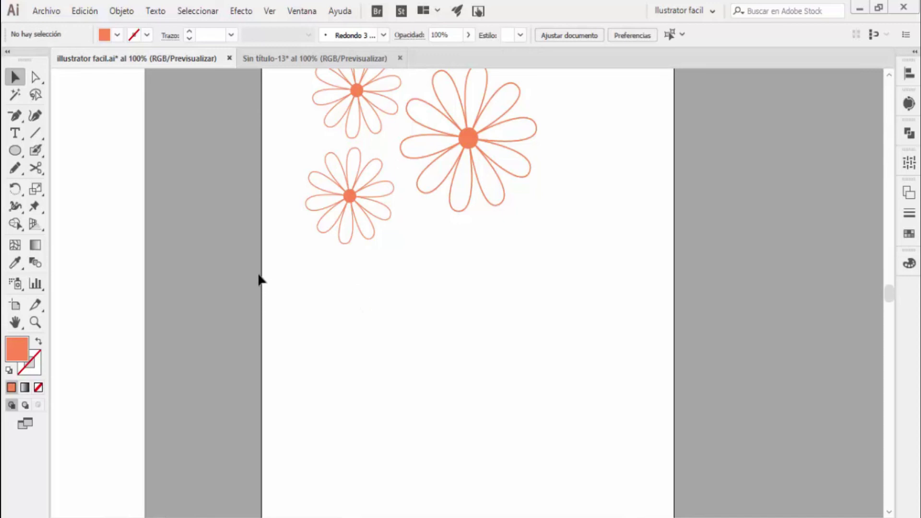
key(ctrl+minus)
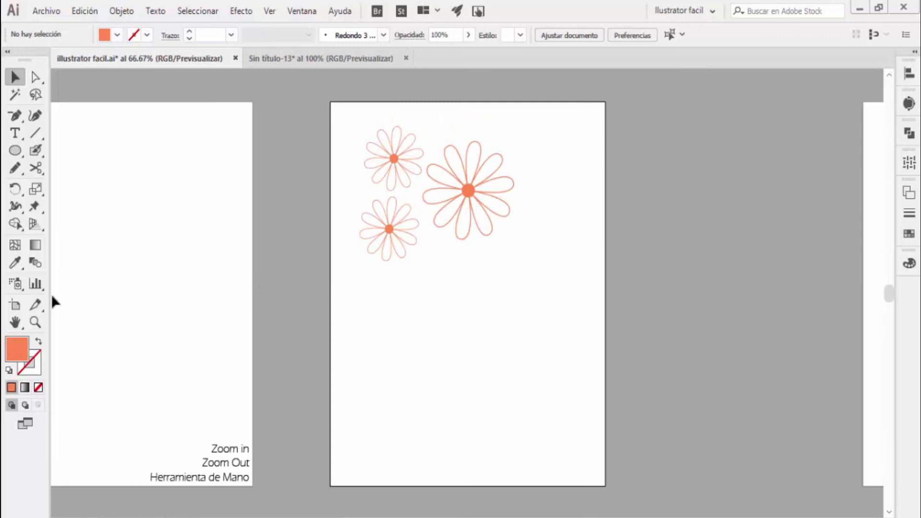
click(15, 322)
drag(142, 308, 300, 308)
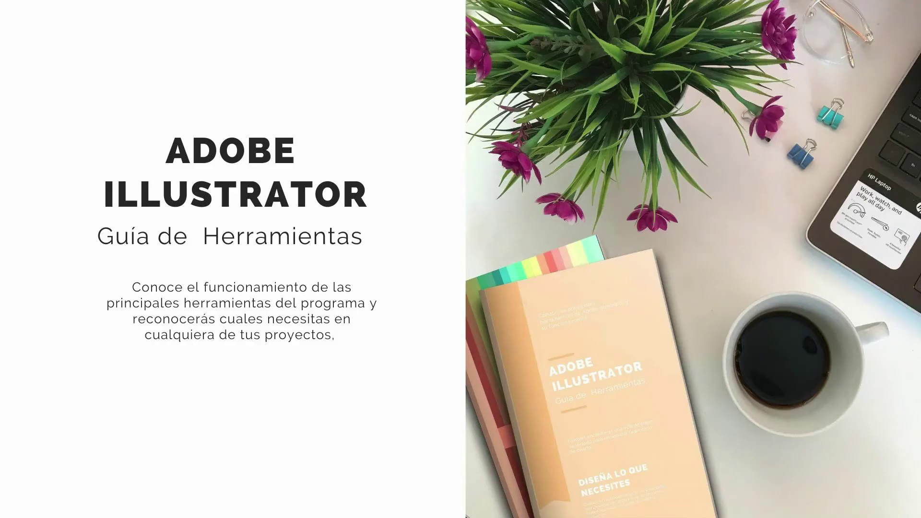